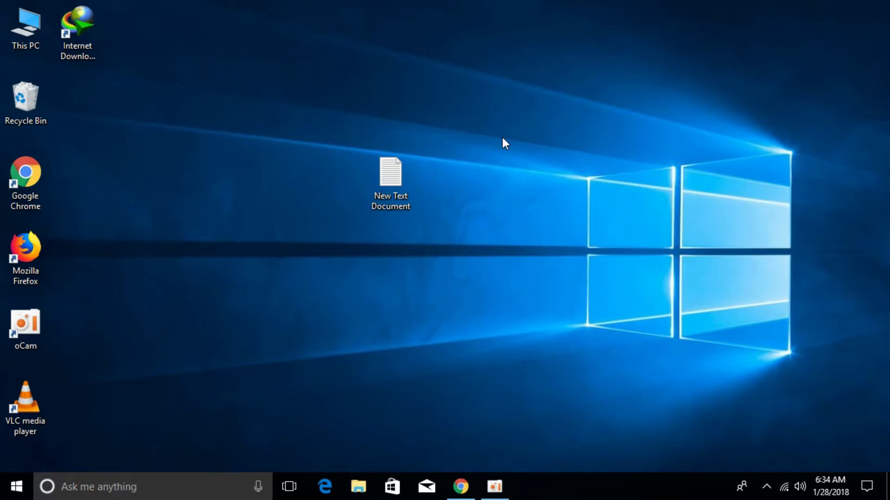
Search the Start menu for "cont" until Control Panel is the best match.
left_click(17, 487)
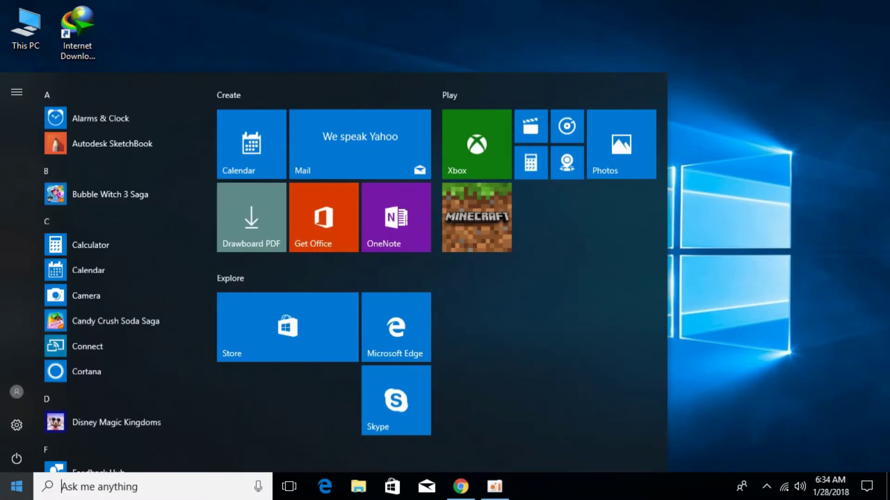
type("c")
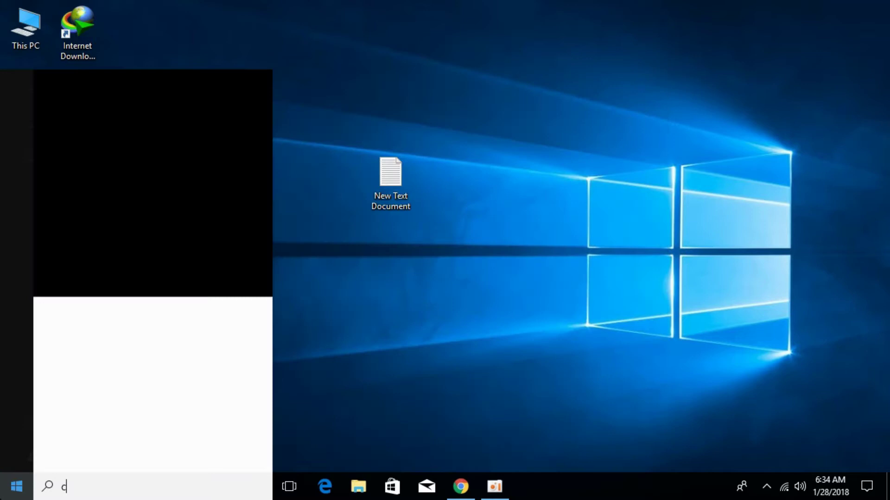
type("ont")
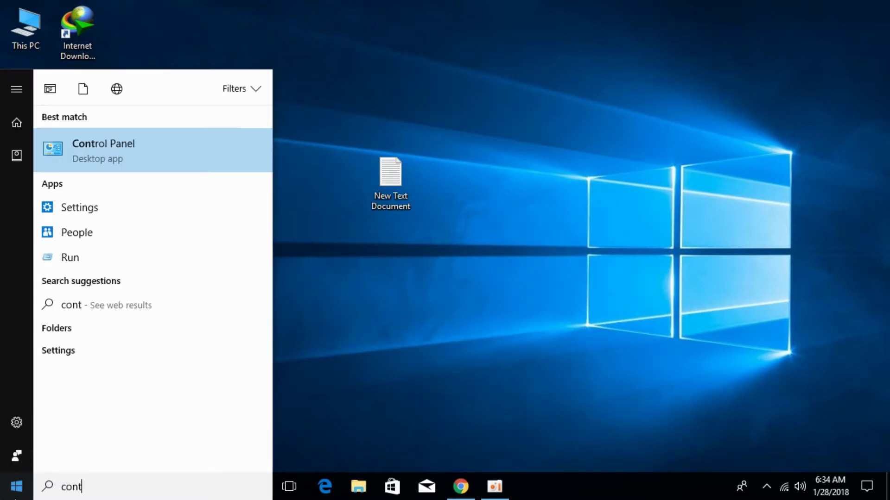
Launch Control Panel maximized and go to Network and Internet.
left_click(111, 146)
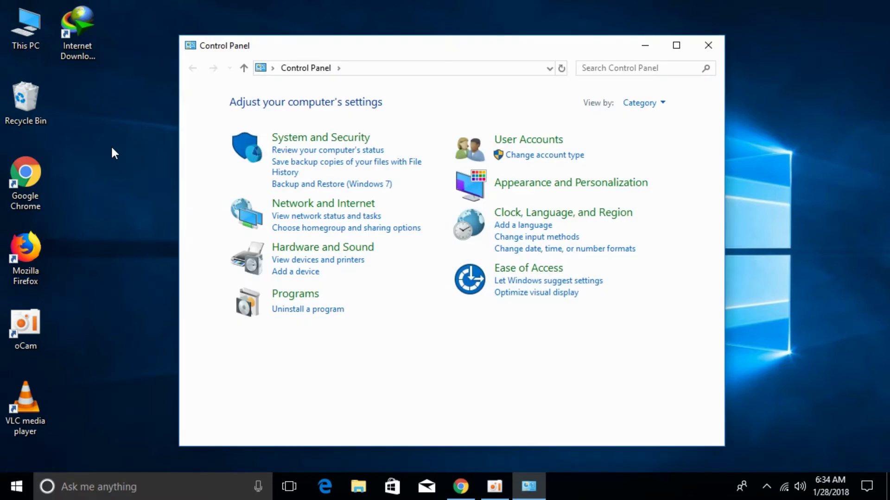
double_click(400, 46)
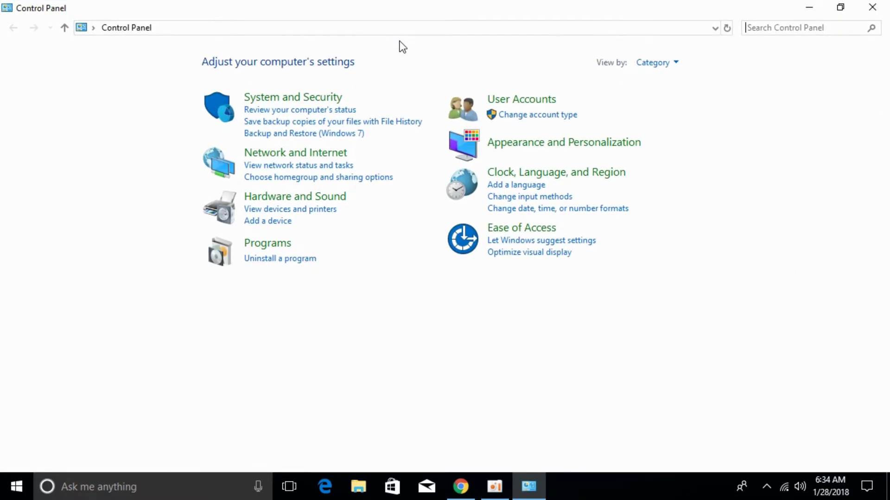
left_click(309, 154)
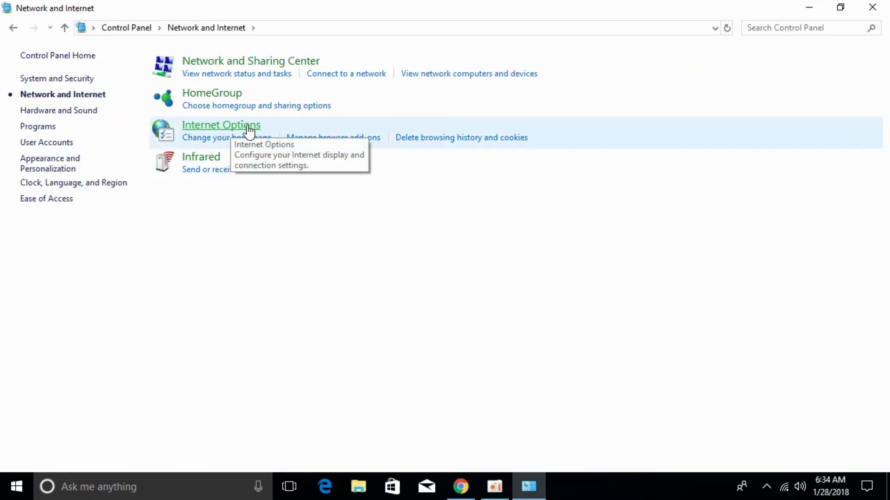
Open Internet Options, nudge the dialog upward, and show its Advanced settings.
left_click(231, 128)
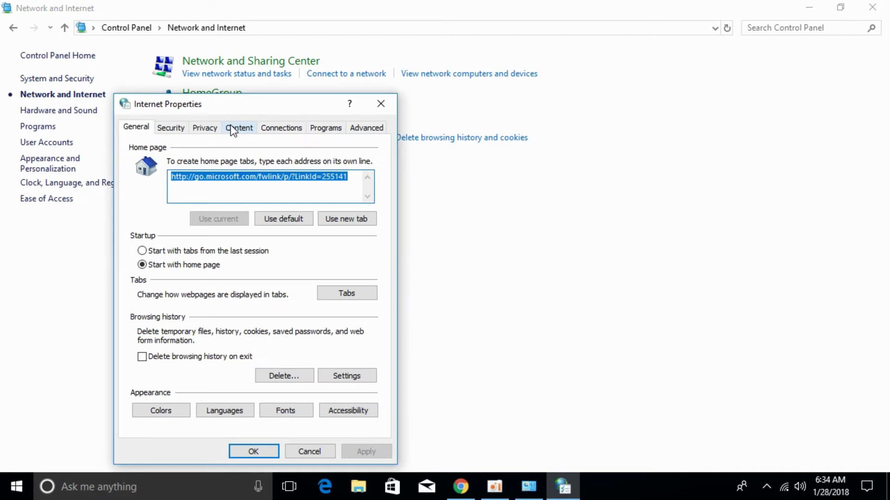
left_click_drag(233, 107, 233, 83)
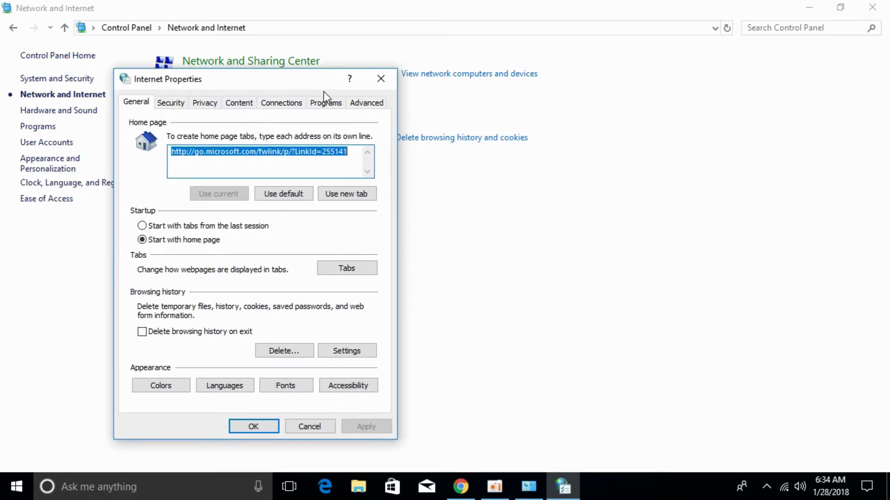
left_click(361, 105)
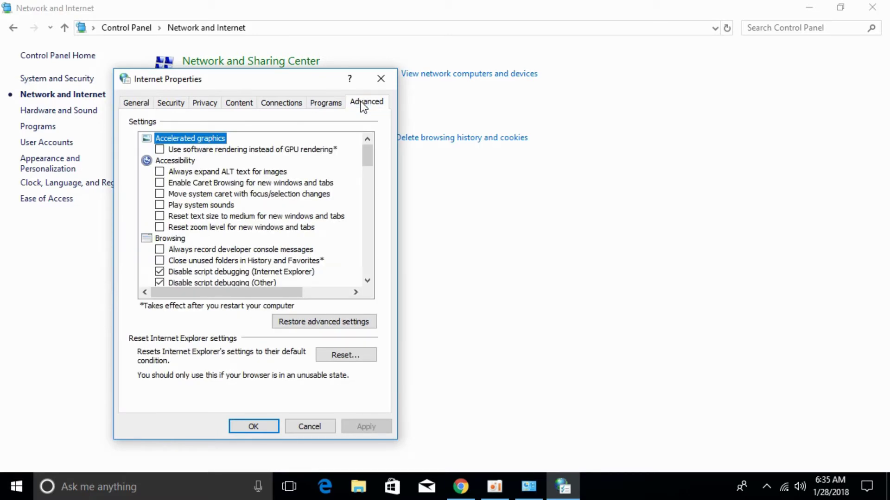
scroll(333, 169, "down", 2)
scroll(334, 169, "down", 1)
scroll(334, 169, "down", 4)
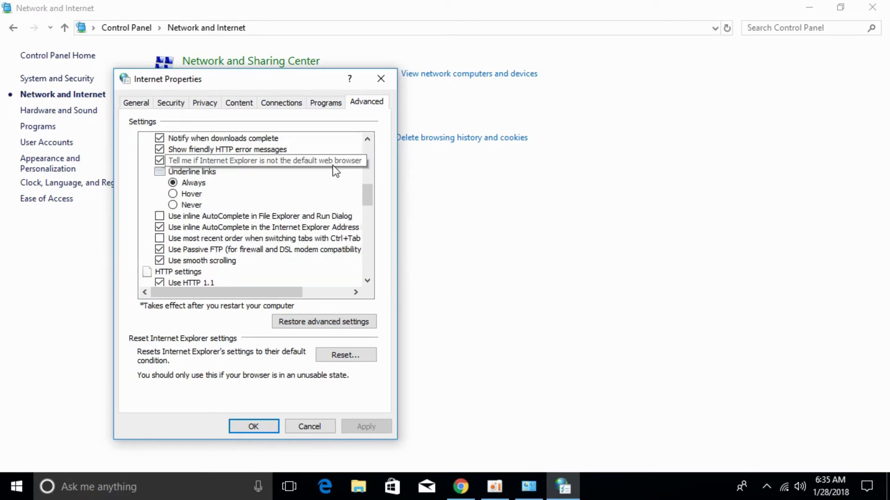
scroll(334, 169, "down", 5)
scroll(334, 169, "down", 1)
scroll(333, 169, "down", 3)
scroll(334, 169, "down", 3)
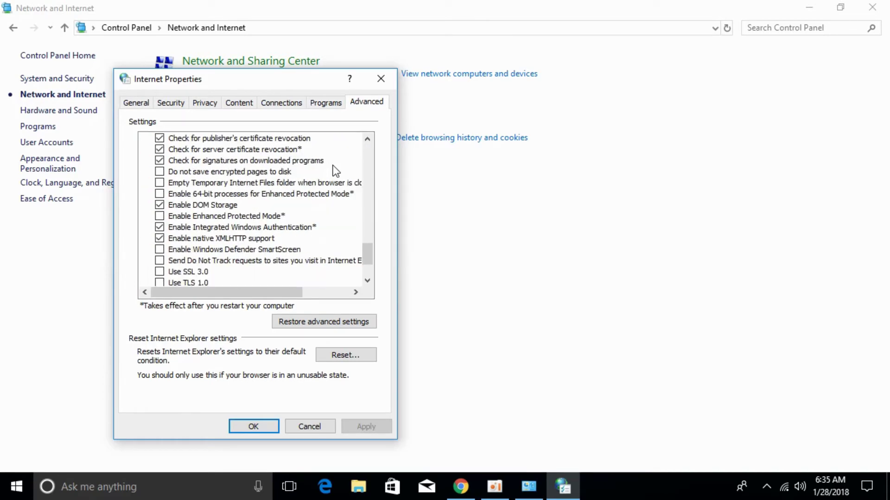
scroll(334, 169, "down", 2)
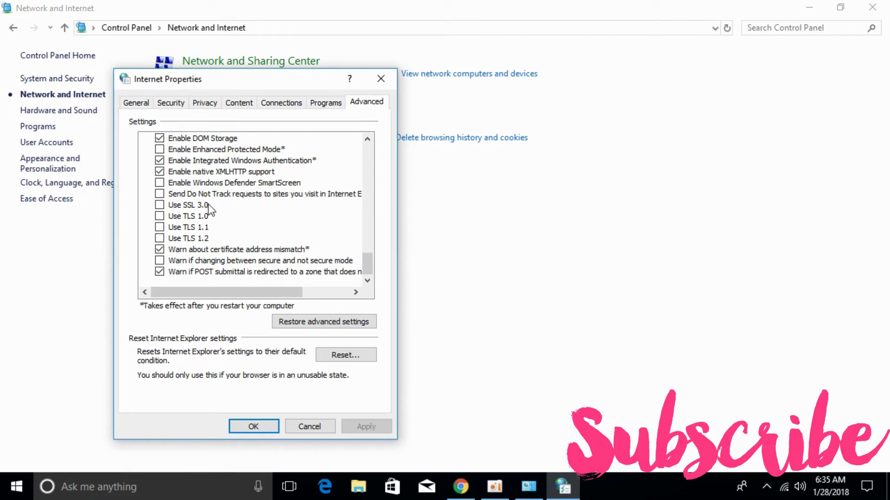
Tick Use SSL 3.0, TLS 1.0, TLS 1.1 and TLS 1.2, and apply.
left_click(170, 206)
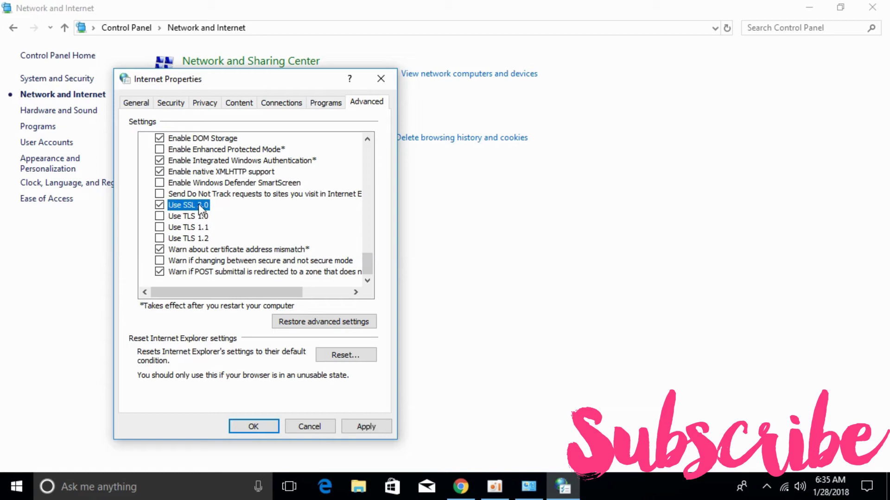
left_click(189, 217)
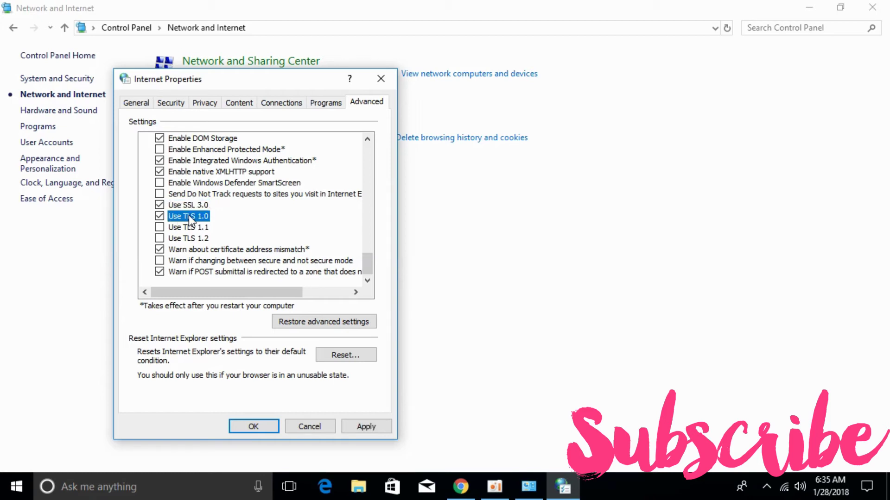
left_click(168, 229)
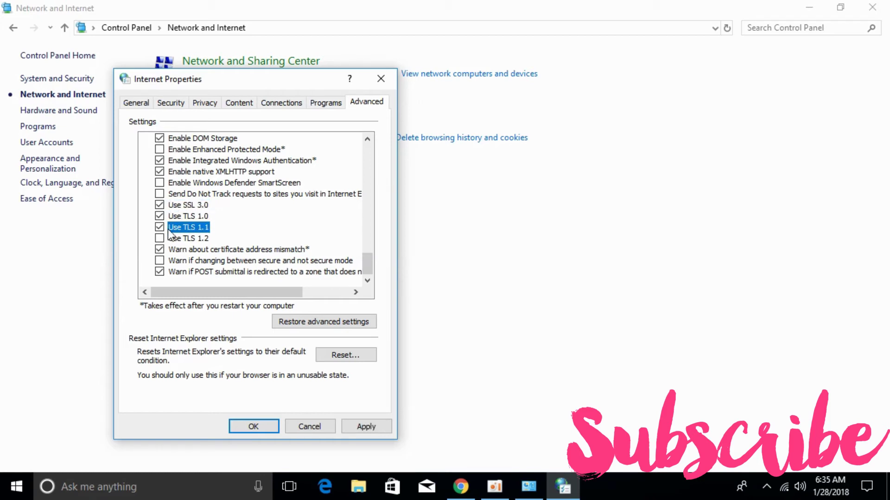
left_click(163, 239)
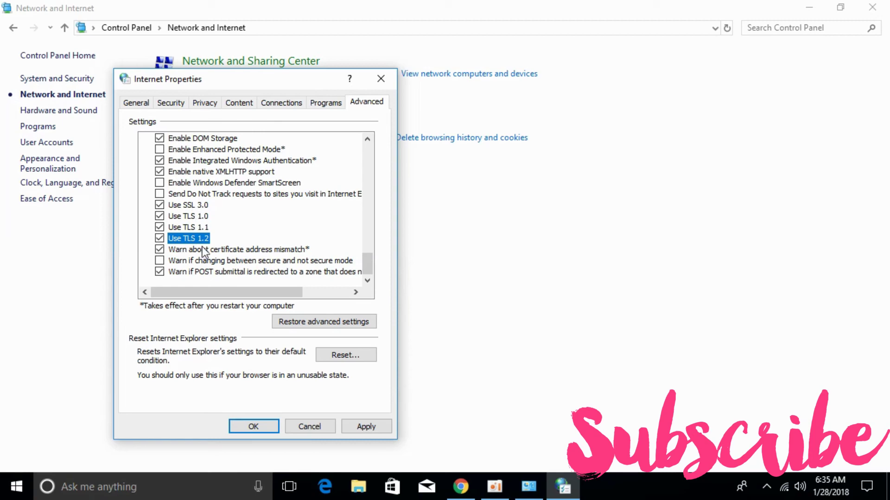
left_click(347, 426)
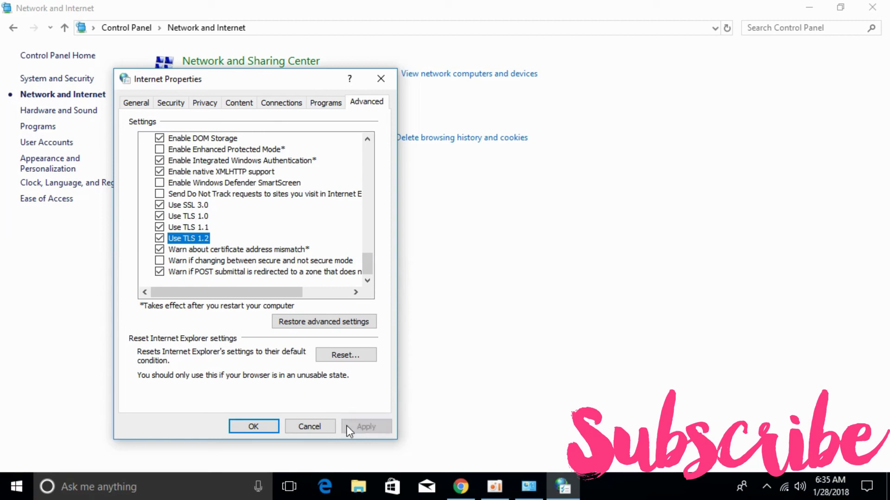
Confirm Internet Properties with OK and close the Control Panel window.
left_click(265, 428)
left_click(872, 7)
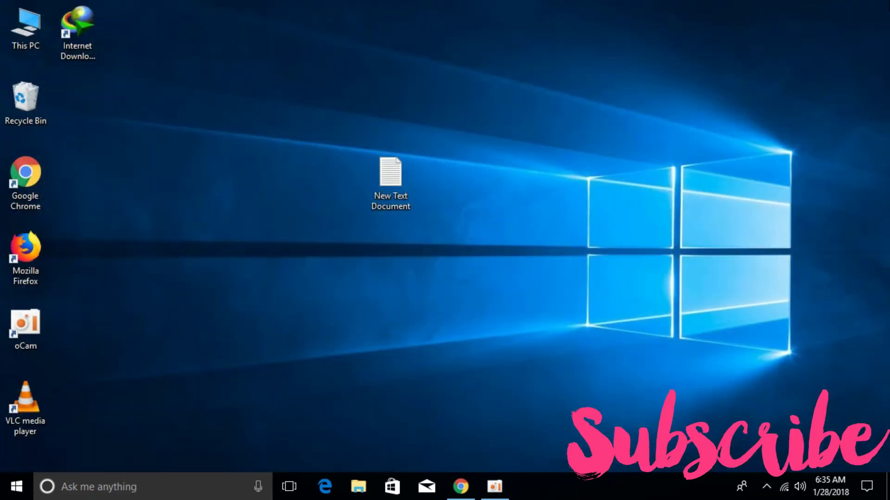